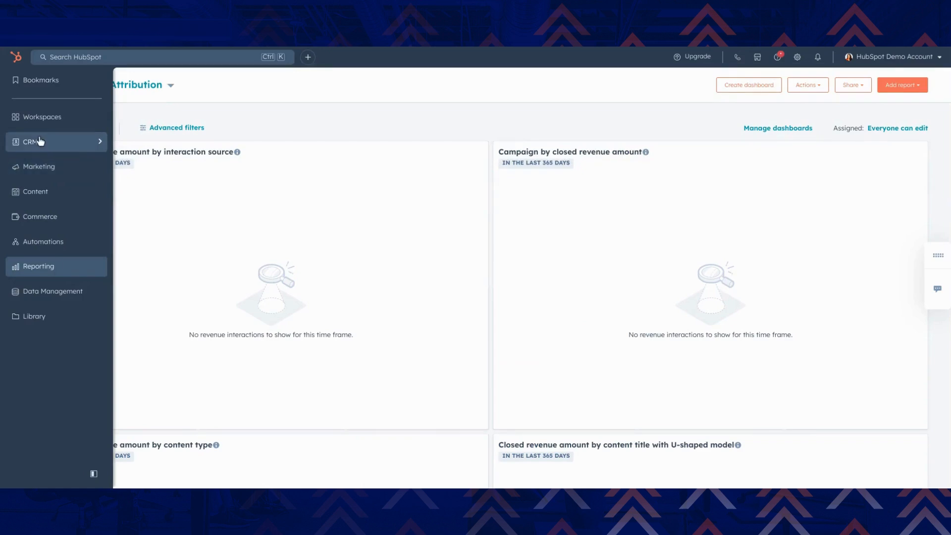
Open the first contact's record from the CRM contacts list and examine its contact, source and recent marketing activity details
{"action": "mouse_move", "coordinate": [41, 140]}
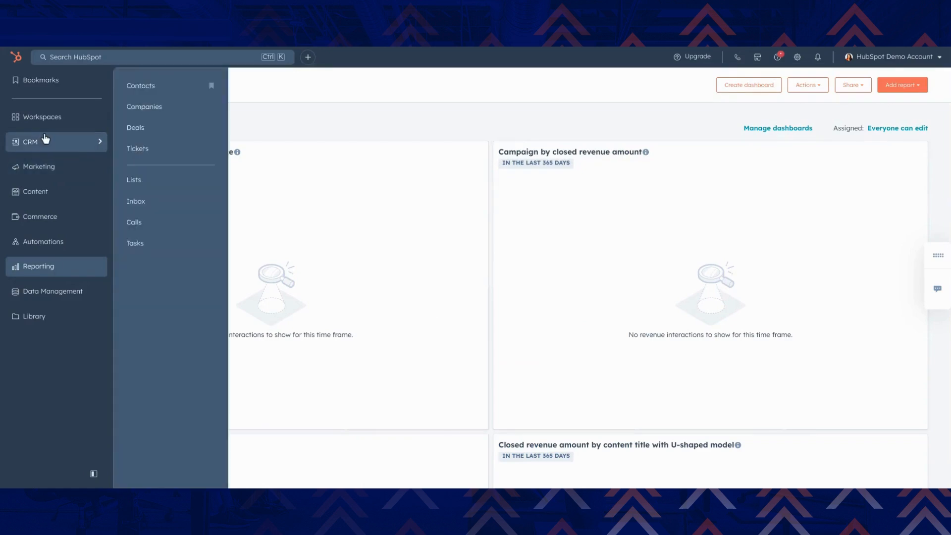
{"action": "left_click", "coordinate": [146, 92]}
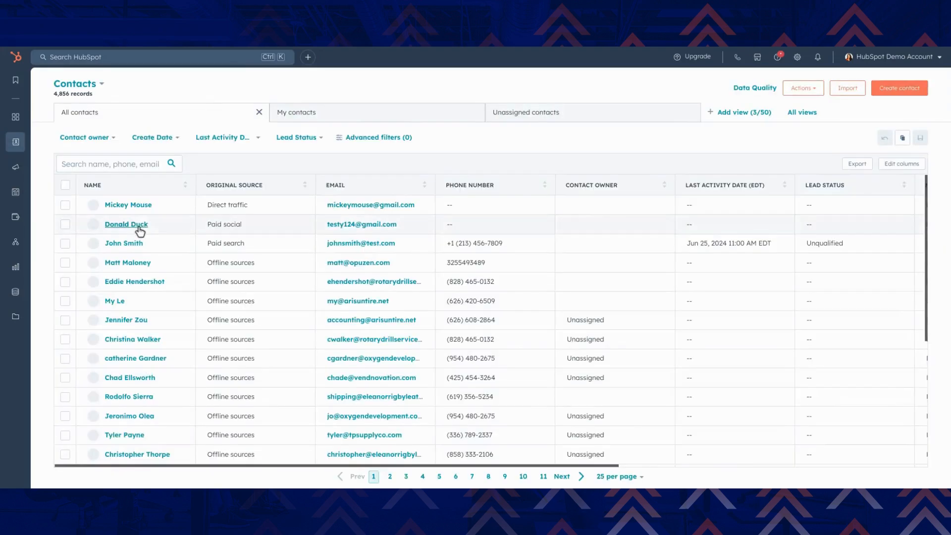
{"action": "left_click", "coordinate": [128, 205]}
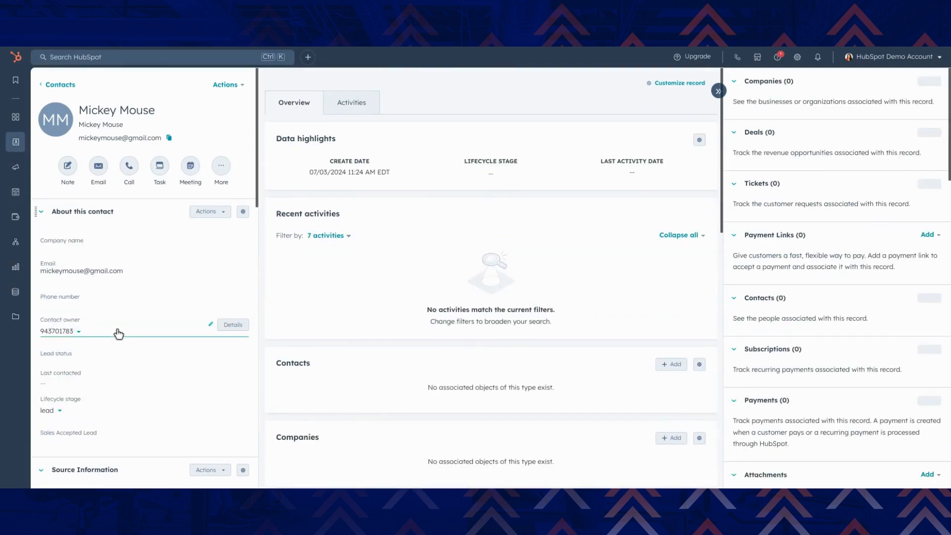
{"action": "scroll", "coordinate": [118, 334], "scroll_direction": "down", "scroll_amount": 1}
{"action": "scroll", "coordinate": [119, 333], "scroll_direction": "down", "scroll_amount": 5}
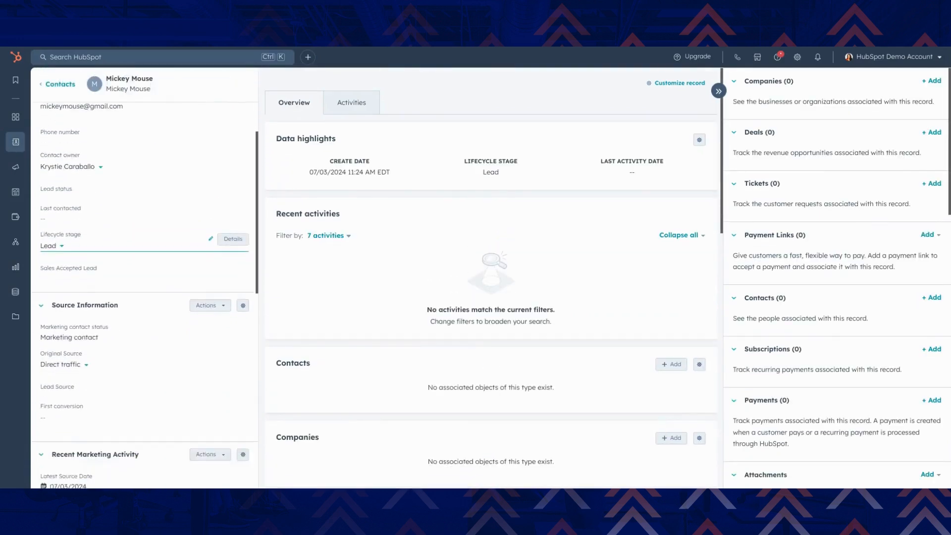
{"action": "scroll", "coordinate": [97, 297], "scroll_direction": "up", "scroll_amount": 2}
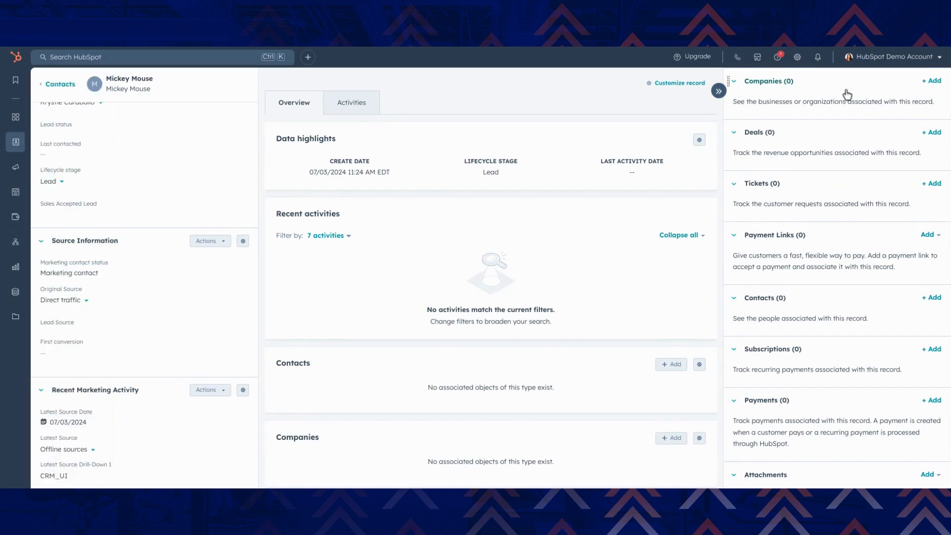
Start a new contact property in the settings, labelled "Custom Lead Property" and assigned to the Contact information group
{"action": "left_click", "coordinate": [797, 57]}
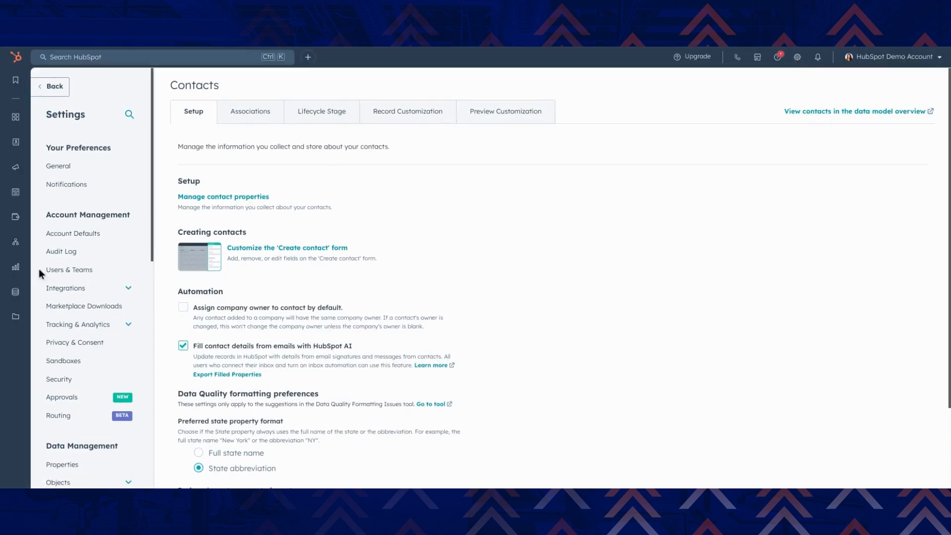
{"action": "left_click", "coordinate": [79, 466]}
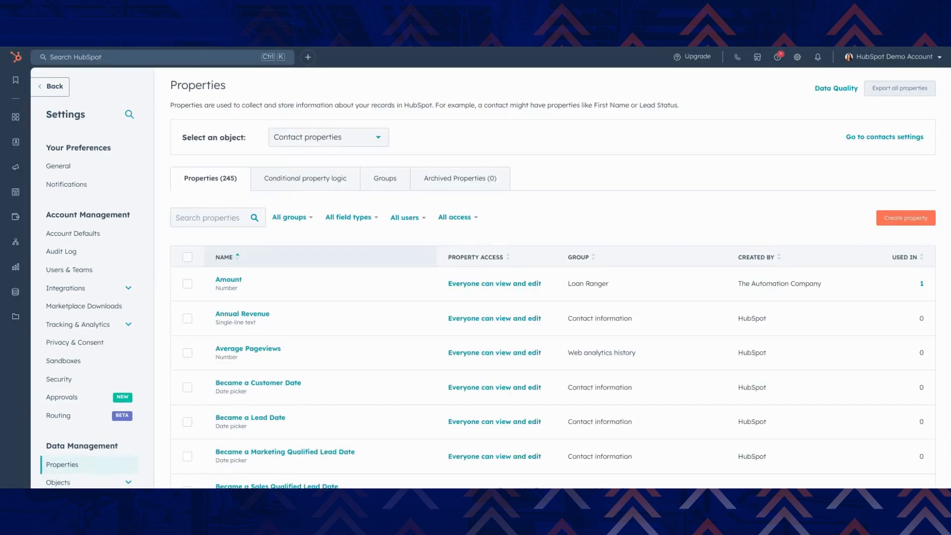
{"action": "left_click", "coordinate": [899, 222]}
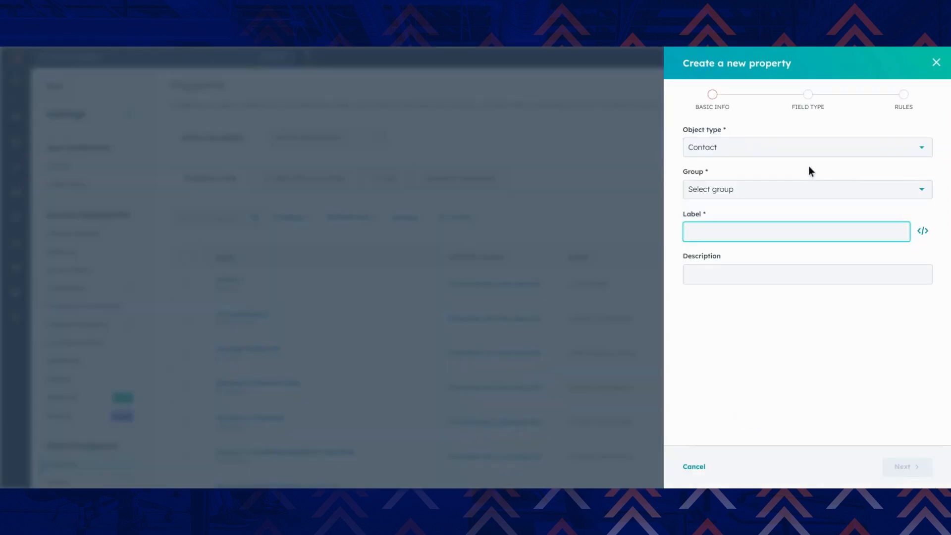
{"action": "type", "text": "Custom Lead Property"}
{"action": "left_click", "coordinate": [763, 198]}
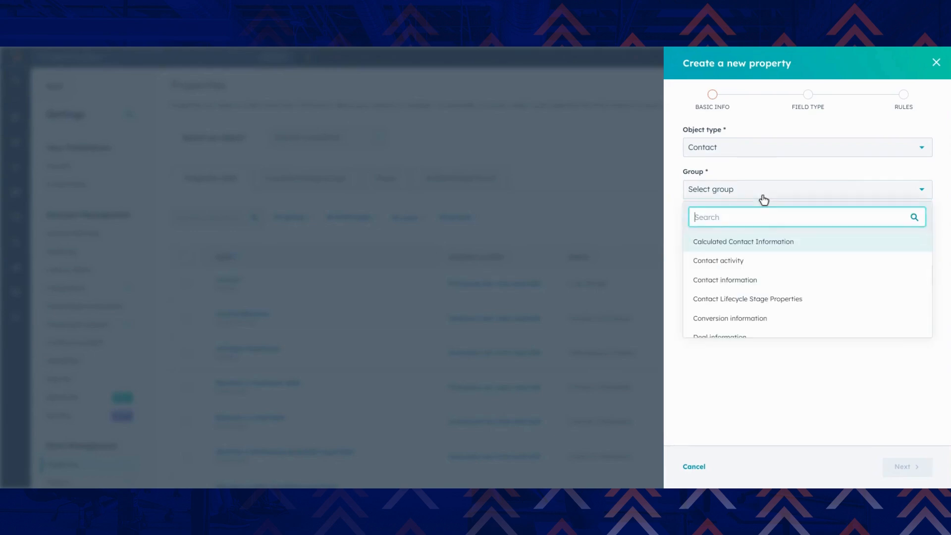
{"action": "left_click", "coordinate": [716, 280]}
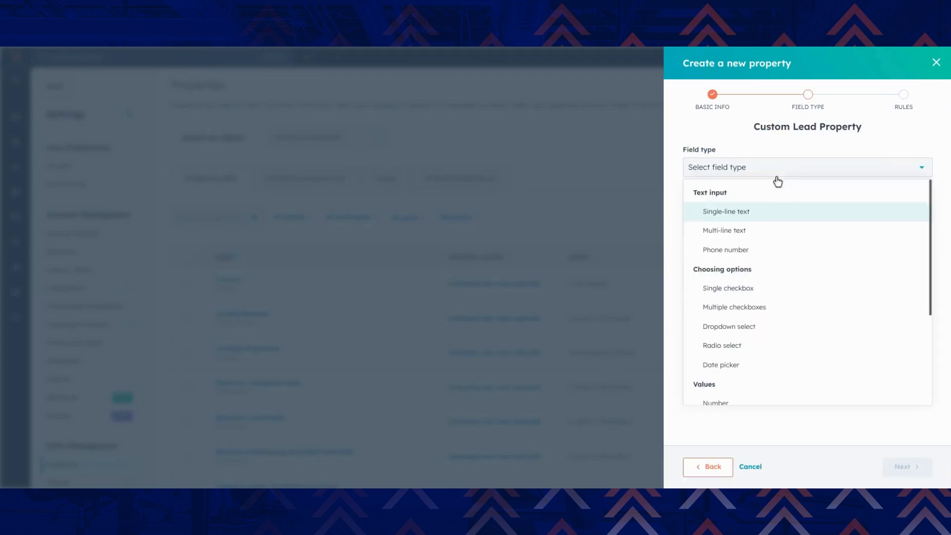
Make the new property a single-line text field, enable it in global search results, and create it
{"action": "left_click", "coordinate": [773, 217]}
{"action": "left_click", "coordinate": [890, 472]}
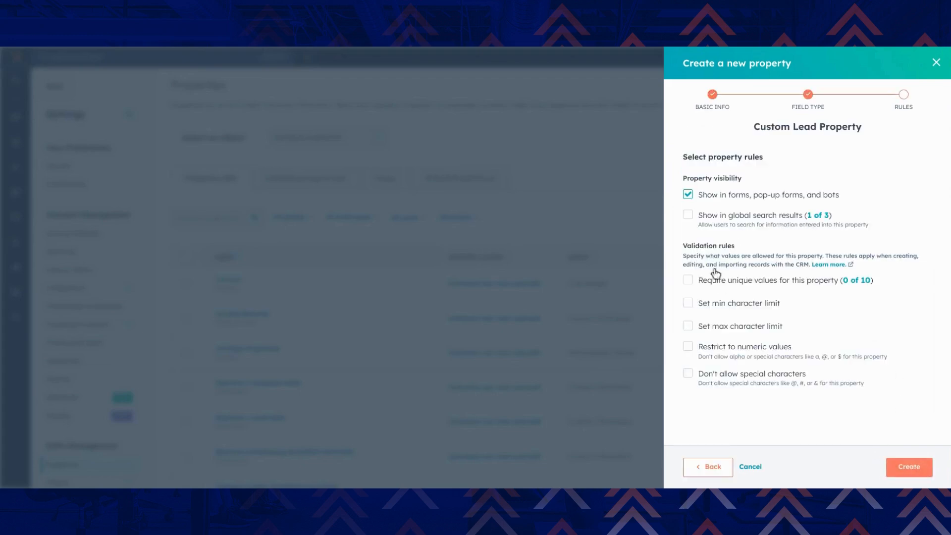
{"action": "left_click", "coordinate": [687, 215]}
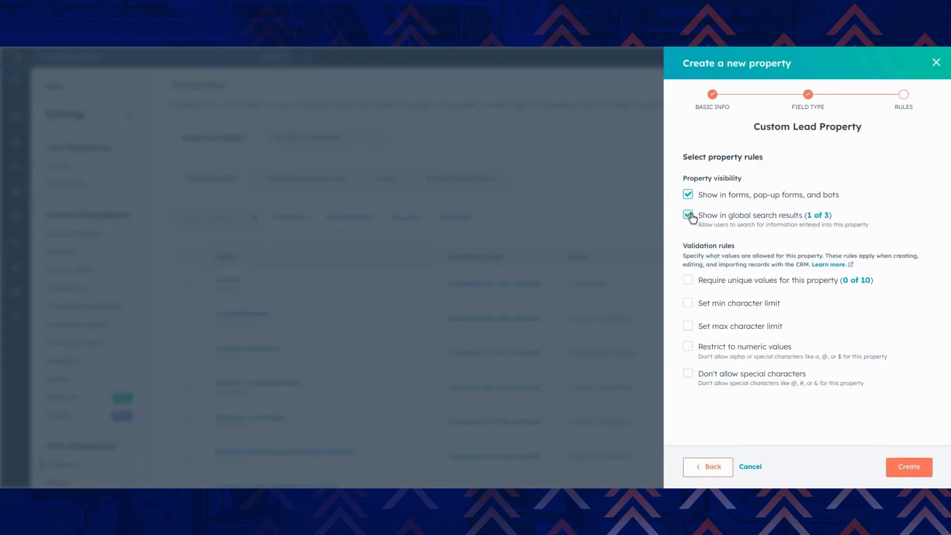
{"action": "left_click", "coordinate": [918, 467]}
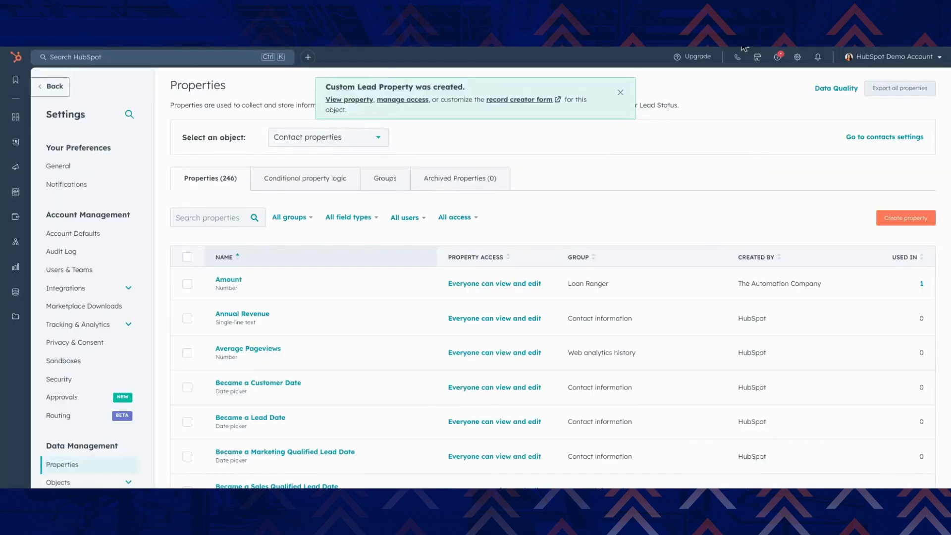
Create a blank contact-based workflow from scratch
{"action": "mouse_move", "coordinate": [27, 255]}
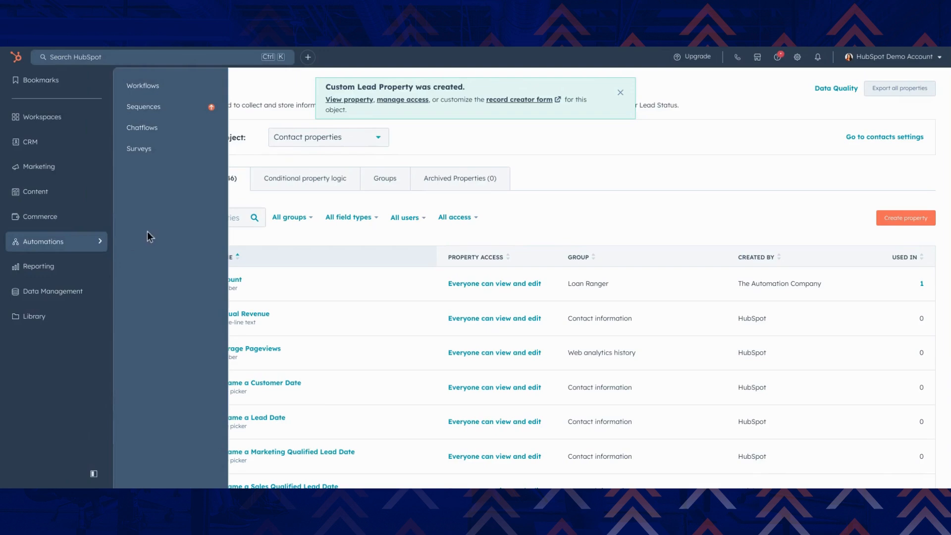
{"action": "left_click", "coordinate": [164, 87]}
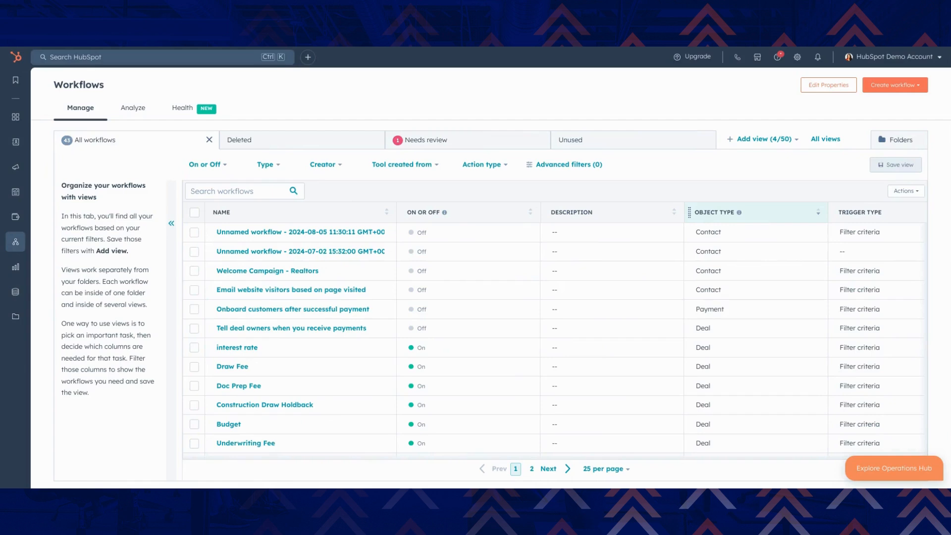
{"action": "left_click", "coordinate": [888, 86]}
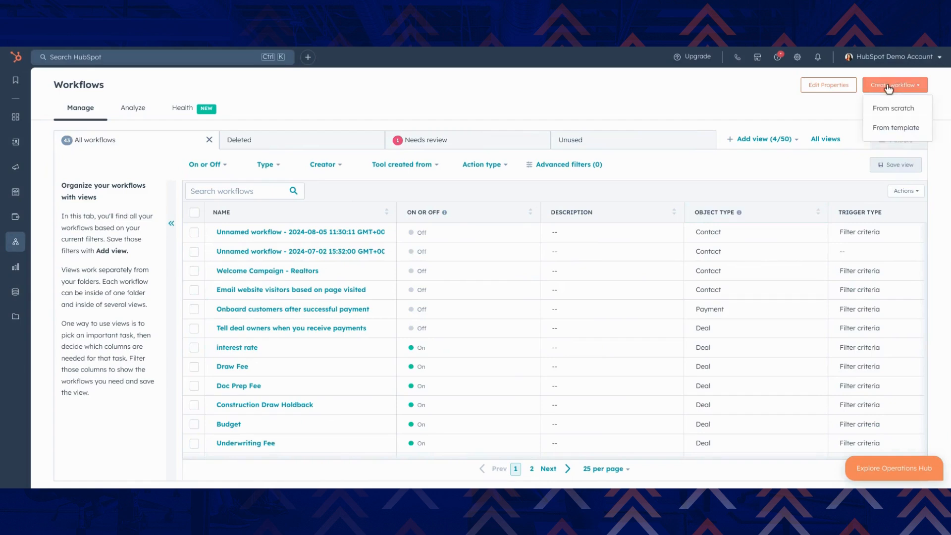
{"action": "left_click", "coordinate": [898, 109]}
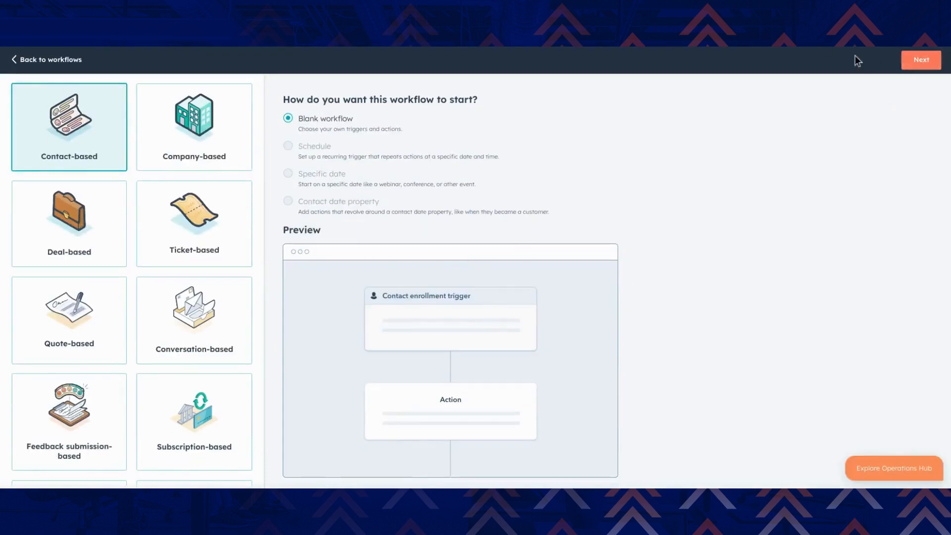
{"action": "left_click", "coordinate": [921, 68]}
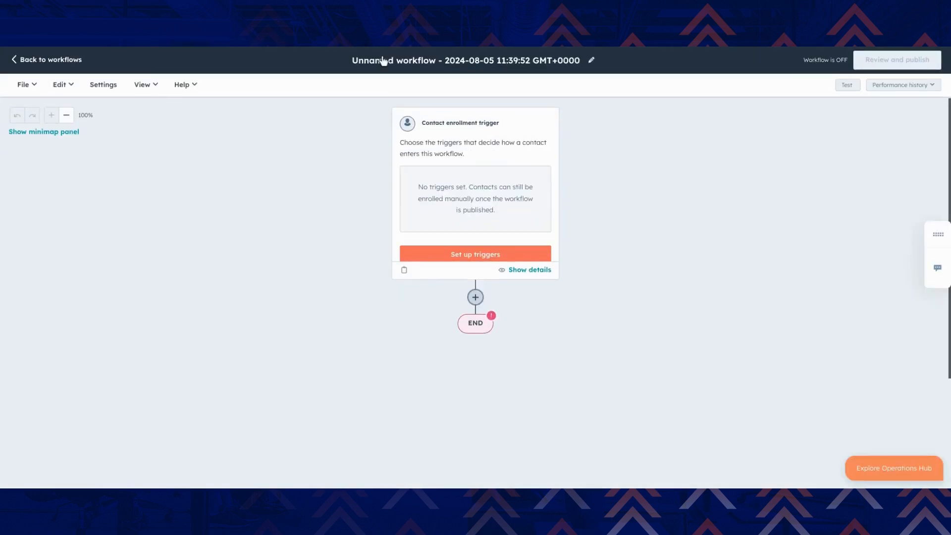
Rename the new workflow as "test" and save the name
{"action": "left_click", "coordinate": [388, 64]}
{"action": "triple_click", "coordinate": [458, 144]}
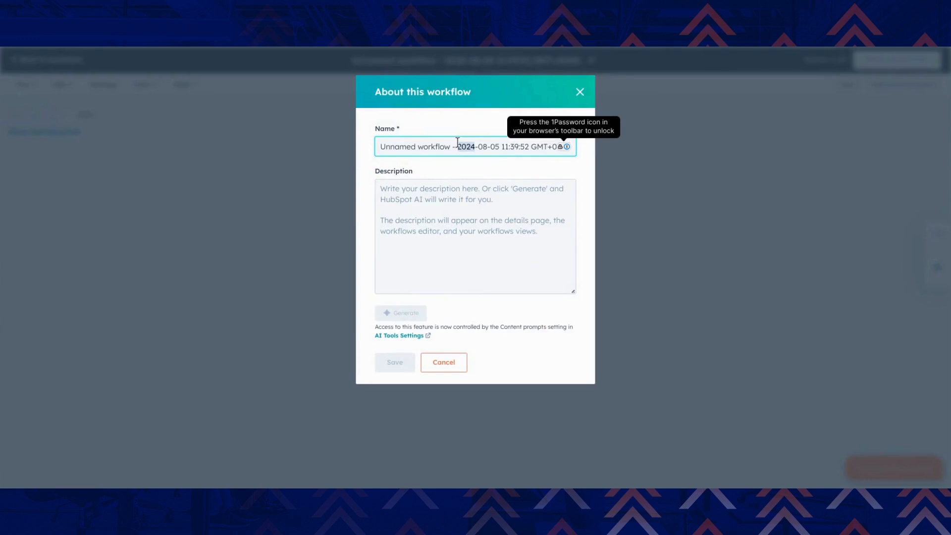
{"action": "type", "text": "tes"}
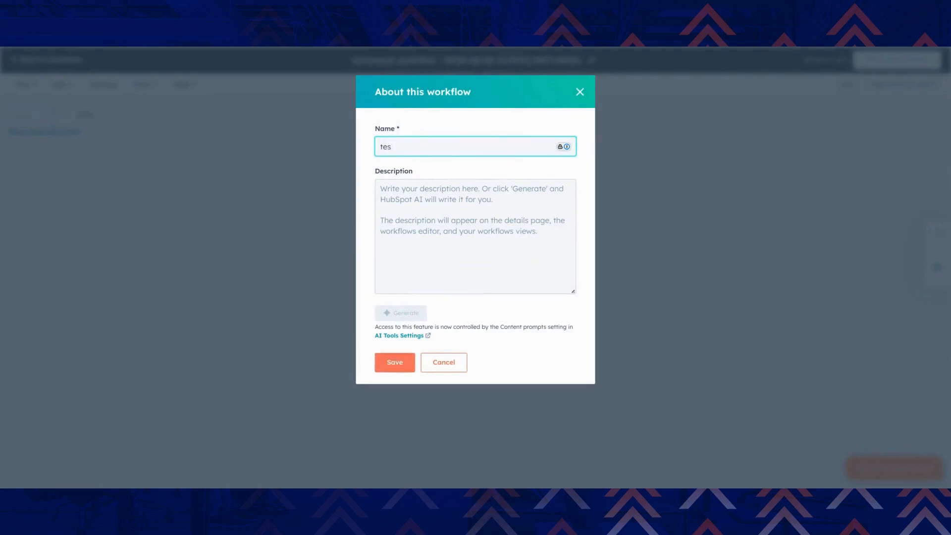
{"action": "type", "text": "yt"}
{"action": "key", "text": "Return"}
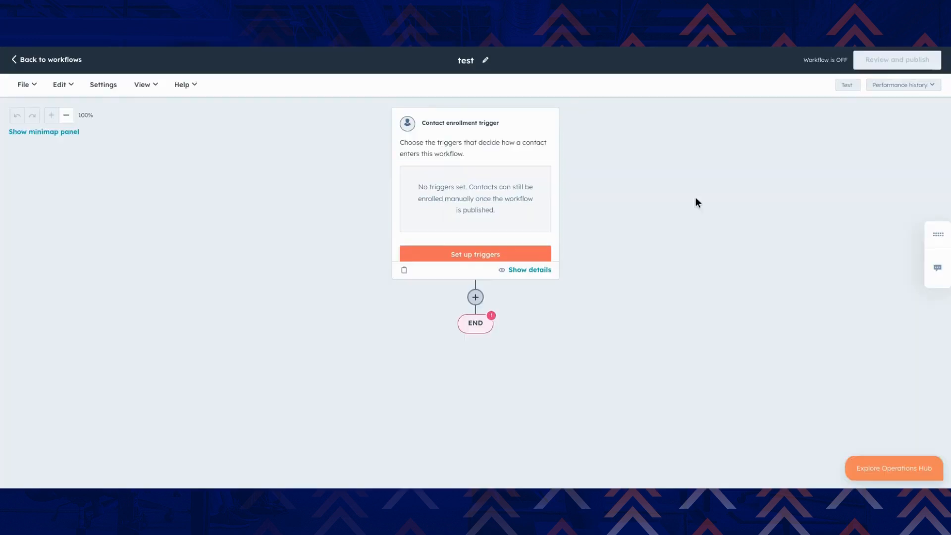
Set the enrollment trigger to the filter criterion that the contact property Original Source is known, and save it
{"action": "left_click", "coordinate": [468, 257]}
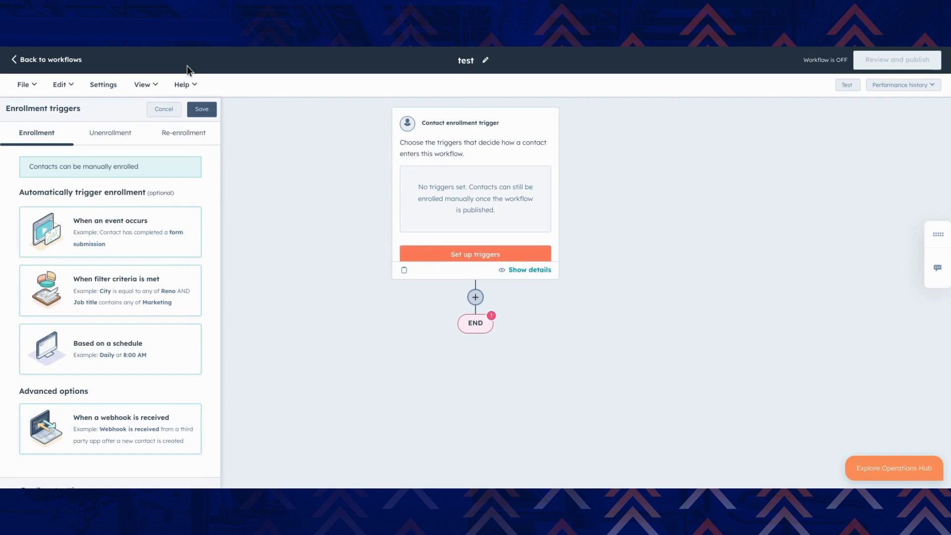
{"action": "left_click", "coordinate": [122, 279]}
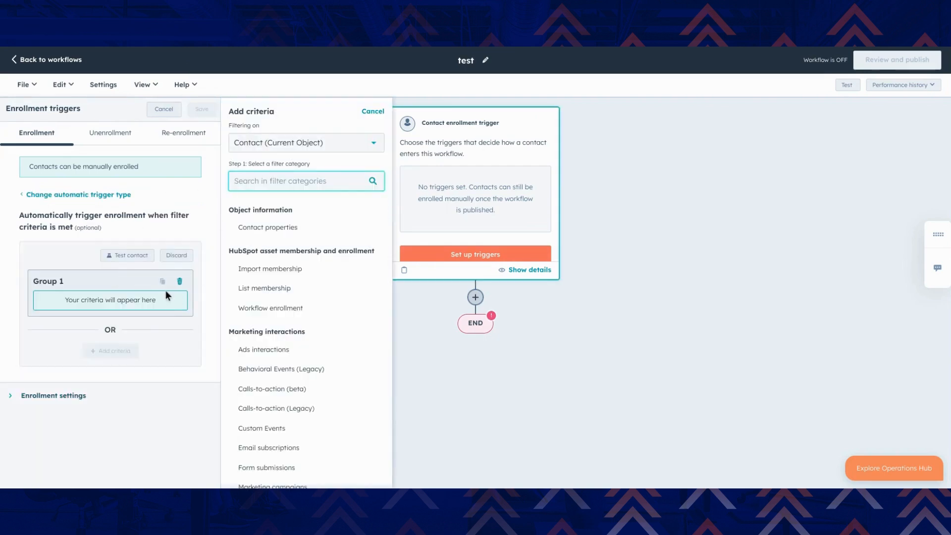
{"action": "left_click", "coordinate": [278, 229]}
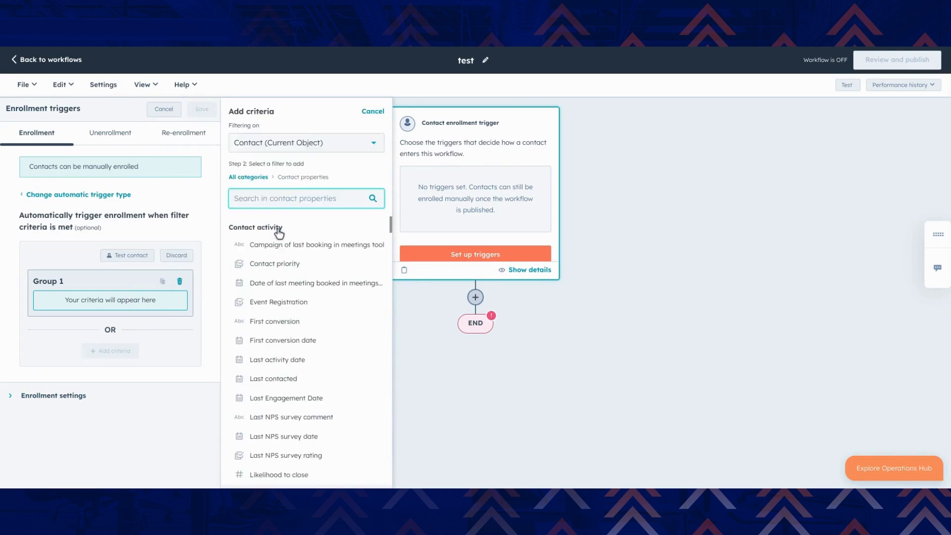
{"action": "type", "text": "origi"}
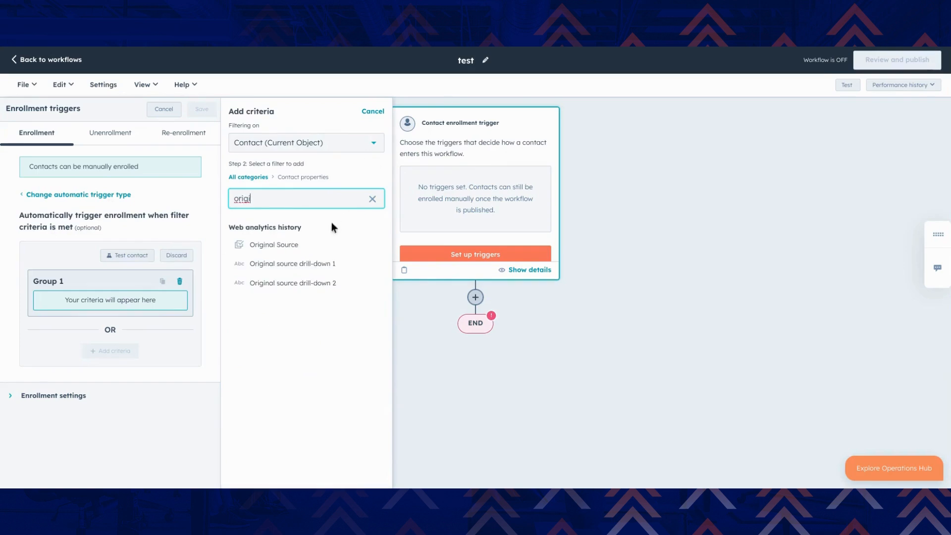
{"action": "left_click", "coordinate": [277, 245]}
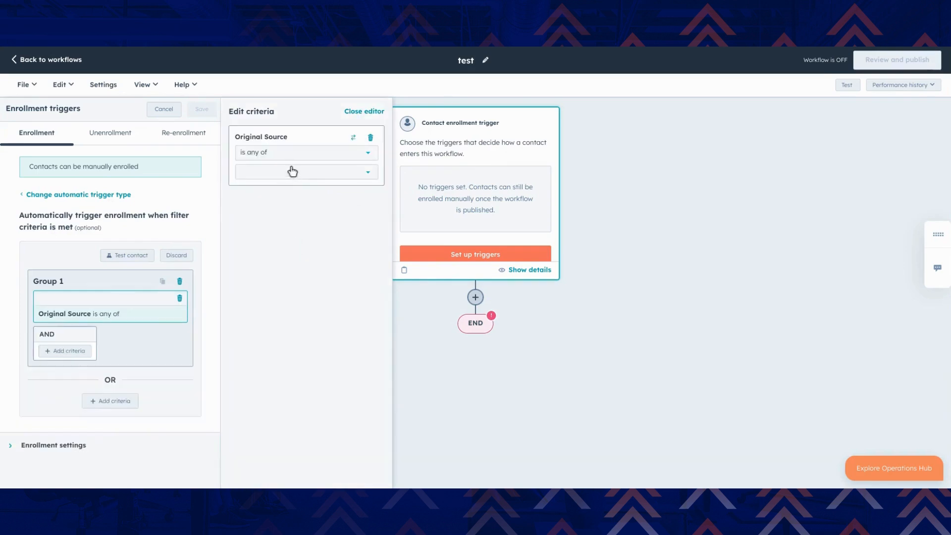
{"action": "left_click", "coordinate": [274, 153]}
{"action": "left_click", "coordinate": [267, 239]}
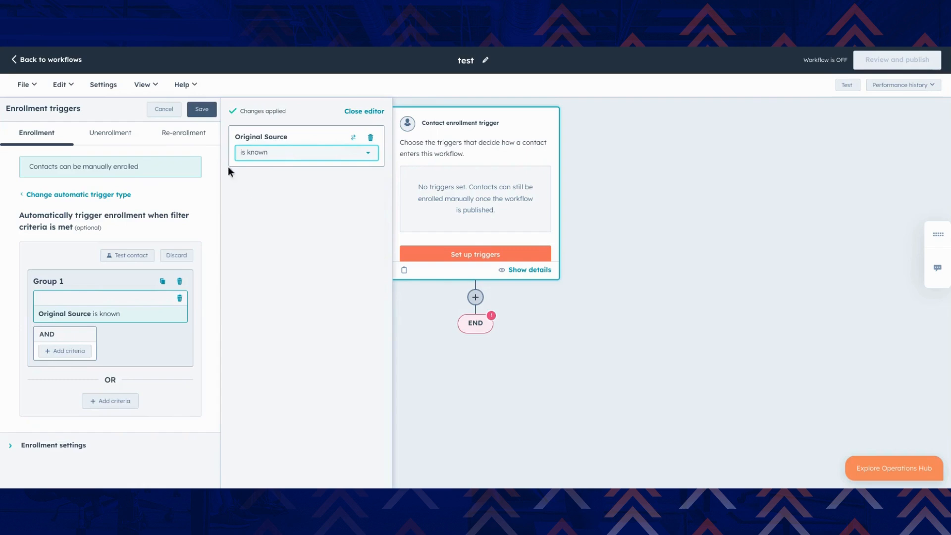
{"action": "left_click", "coordinate": [202, 110]}
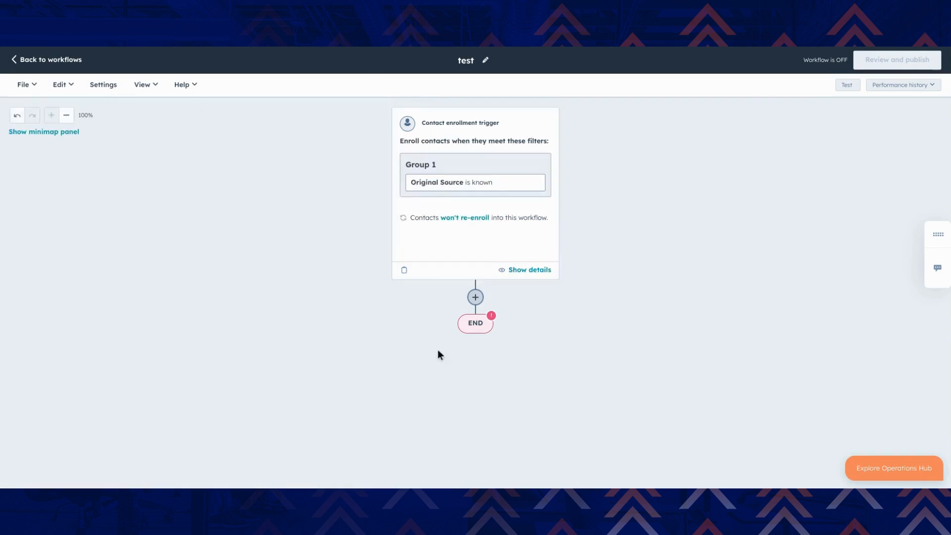
Add a Copy property value action to the workflow below the enrollment trigger
{"action": "left_click", "coordinate": [475, 298]}
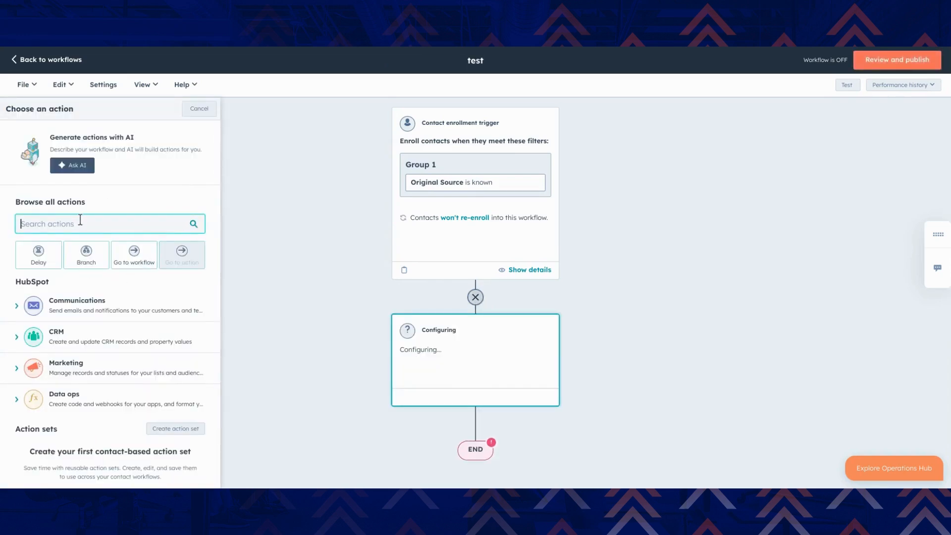
{"action": "type", "text": "copy p"}
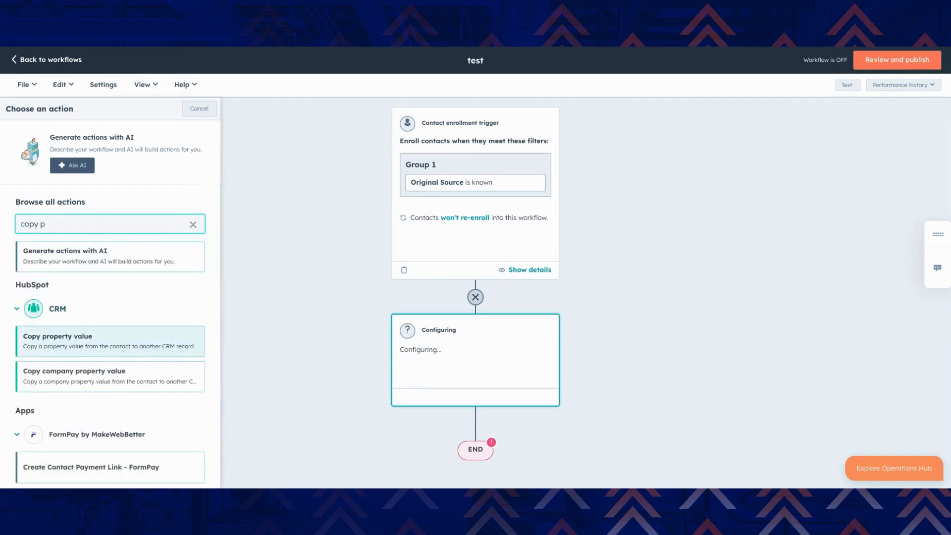
{"action": "left_click", "coordinate": [78, 343]}
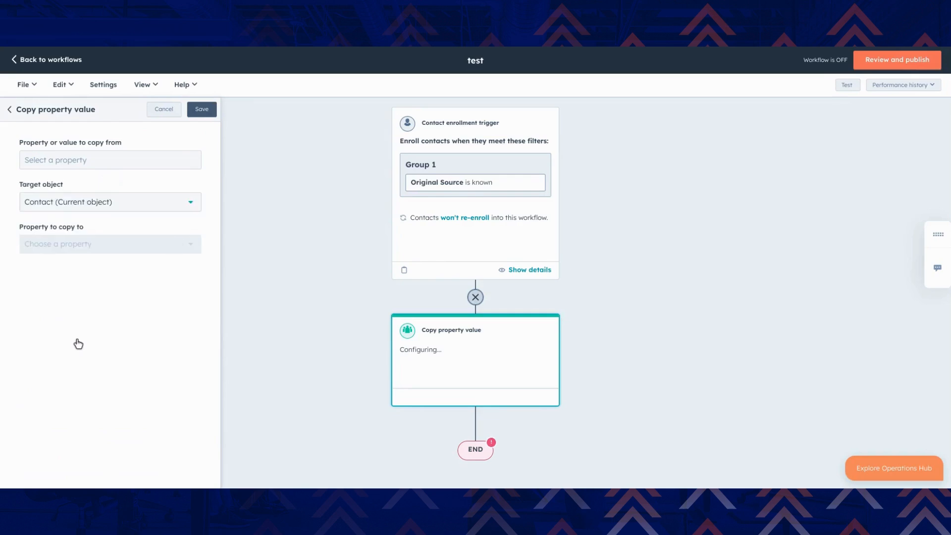
Configure the action to copy the enrolled contact's Original Source to Custom Lead Property, and save it
{"action": "left_click", "coordinate": [99, 162]}
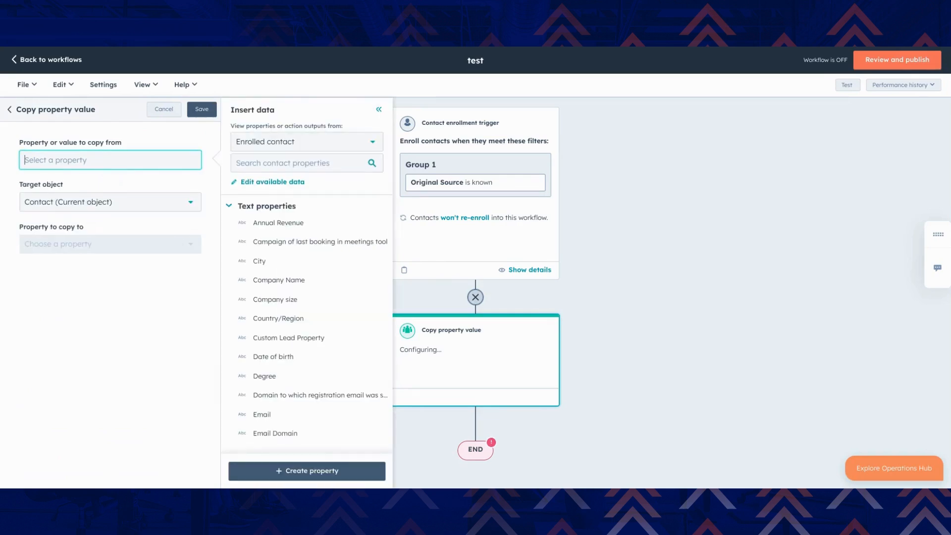
{"action": "left_click", "coordinate": [301, 162]}
{"action": "type", "text": "orig"}
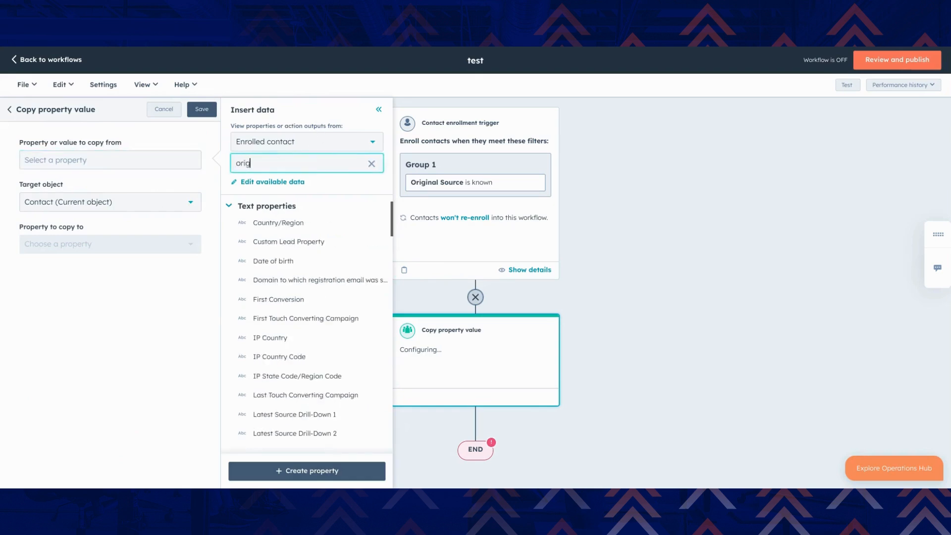
{"action": "left_click", "coordinate": [333, 372]}
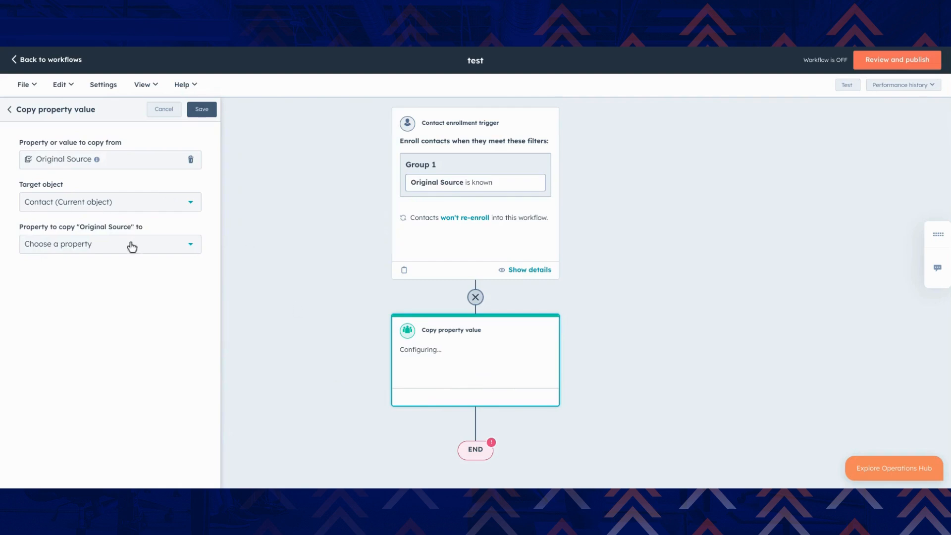
{"action": "left_click", "coordinate": [102, 247]}
{"action": "left_click", "coordinate": [104, 296]}
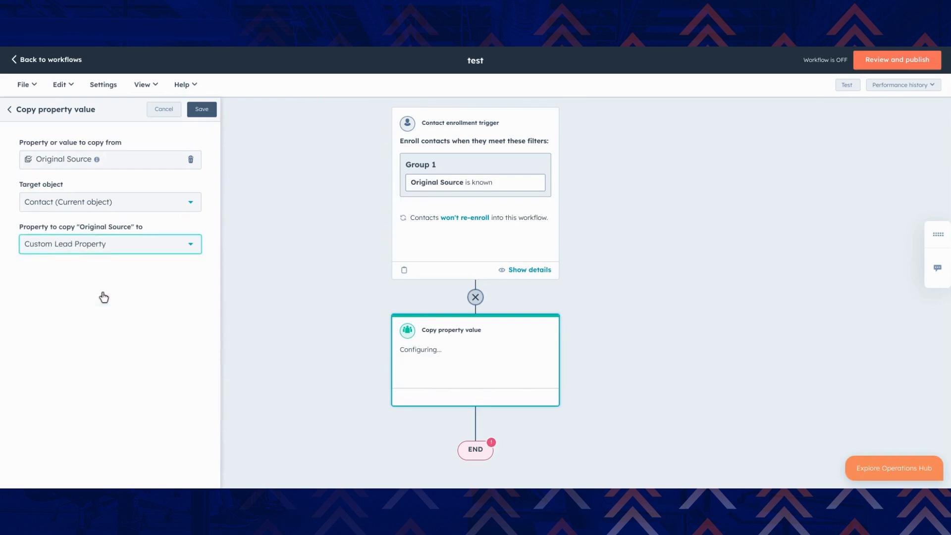
{"action": "left_click", "coordinate": [206, 111]}
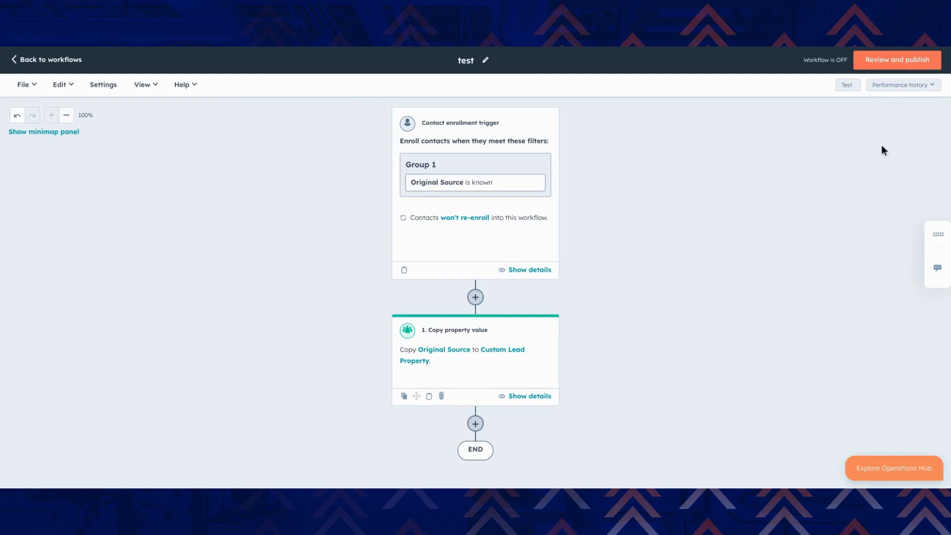
Review the workflow's enrollment settings before publishing, examining the options for existing contacts and the enrollment criteria, and close the review without publishing
{"action": "left_click", "coordinate": [902, 63]}
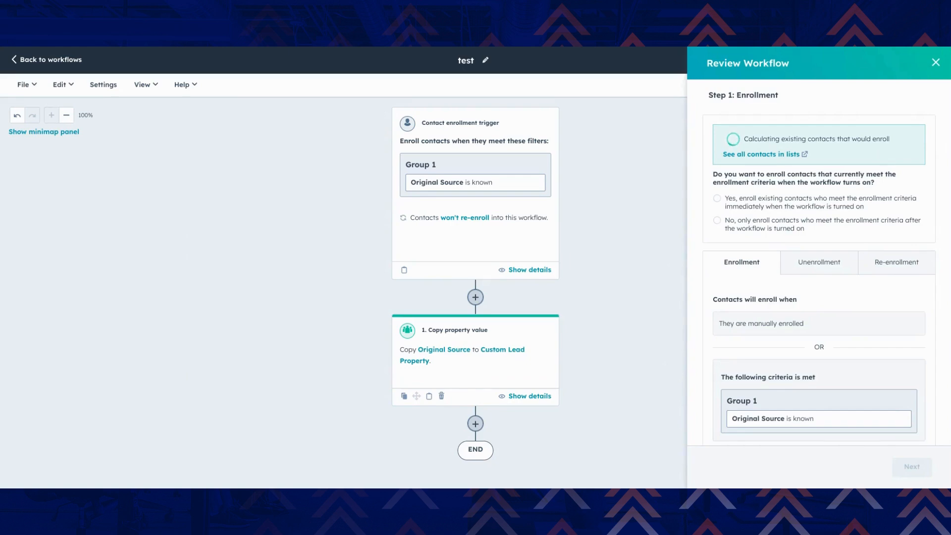
{"action": "scroll", "coordinate": [818, 263], "scroll_direction": "down", "scroll_amount": 3}
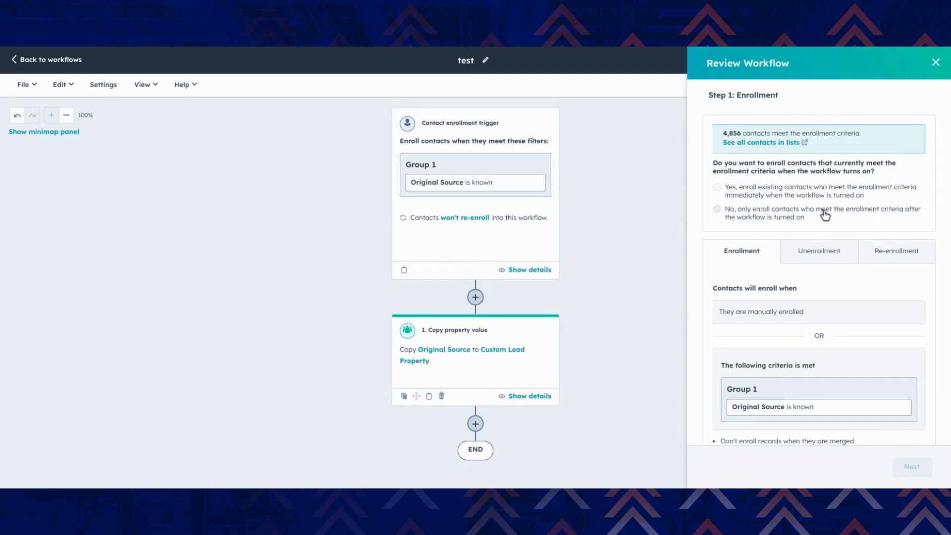
{"action": "scroll", "coordinate": [826, 213], "scroll_direction": "down", "scroll_amount": 3}
{"action": "scroll", "coordinate": [824, 216], "scroll_direction": "up", "scroll_amount": 3}
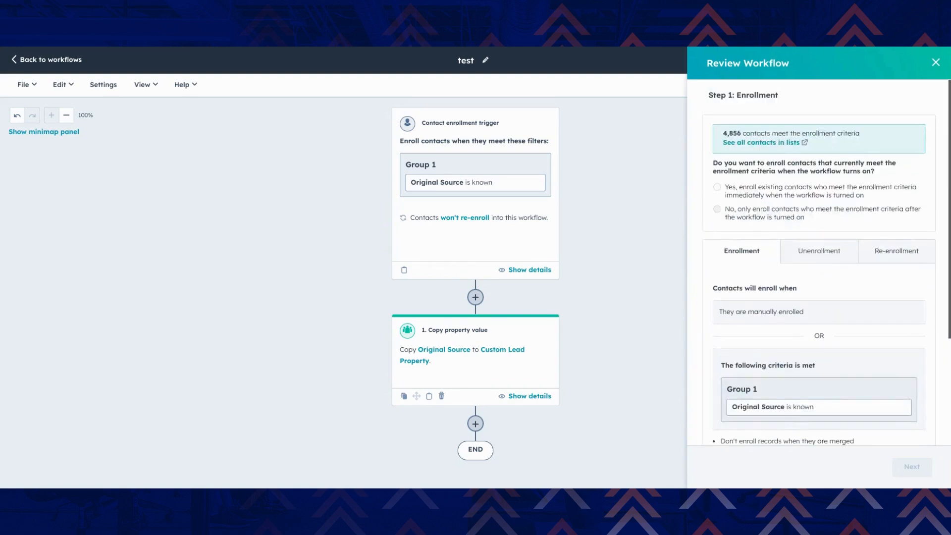
{"action": "scroll", "coordinate": [824, 268], "scroll_direction": "down", "scroll_amount": 3}
{"action": "scroll", "coordinate": [824, 267], "scroll_direction": "up", "scroll_amount": 3}
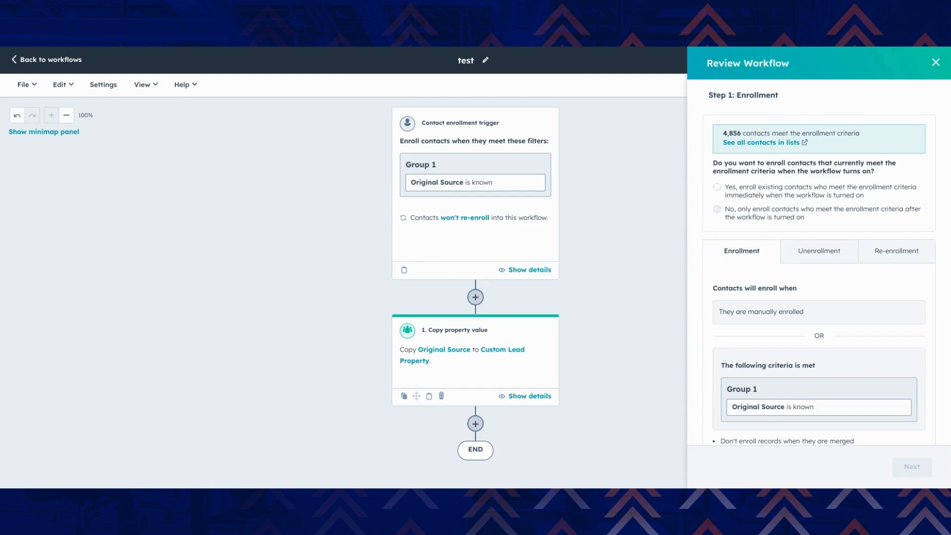
{"action": "scroll", "coordinate": [805, 223], "scroll_direction": "down", "scroll_amount": 3}
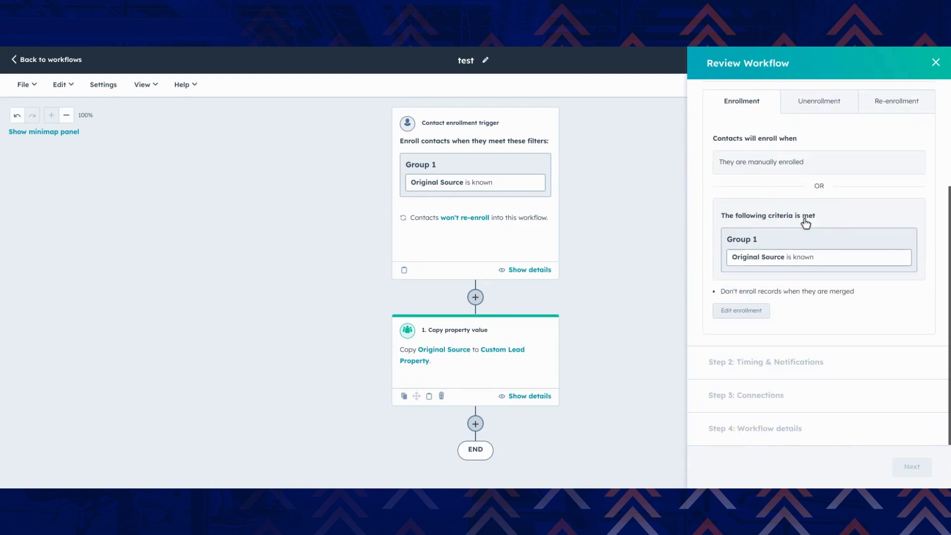
{"action": "scroll", "coordinate": [805, 223], "scroll_direction": "up", "scroll_amount": 2}
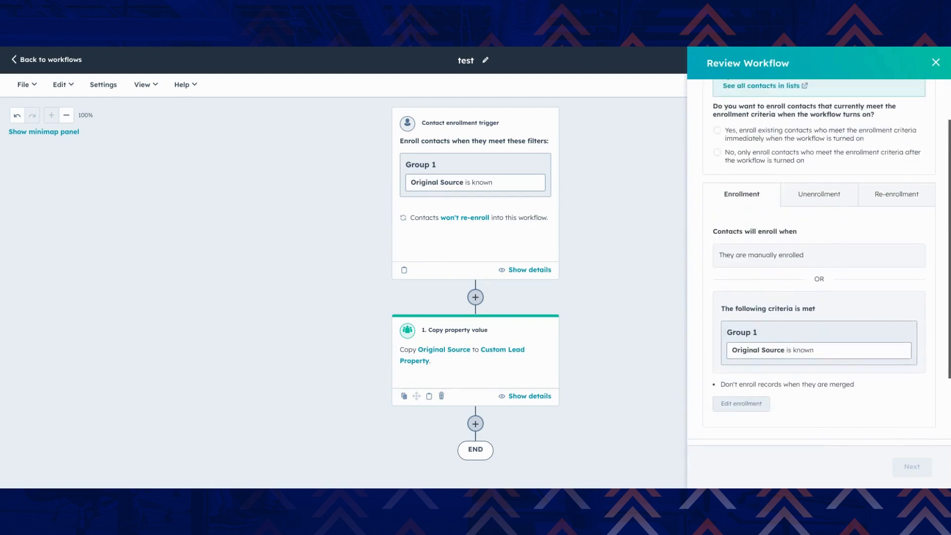
{"action": "left_click", "coordinate": [935, 62]}
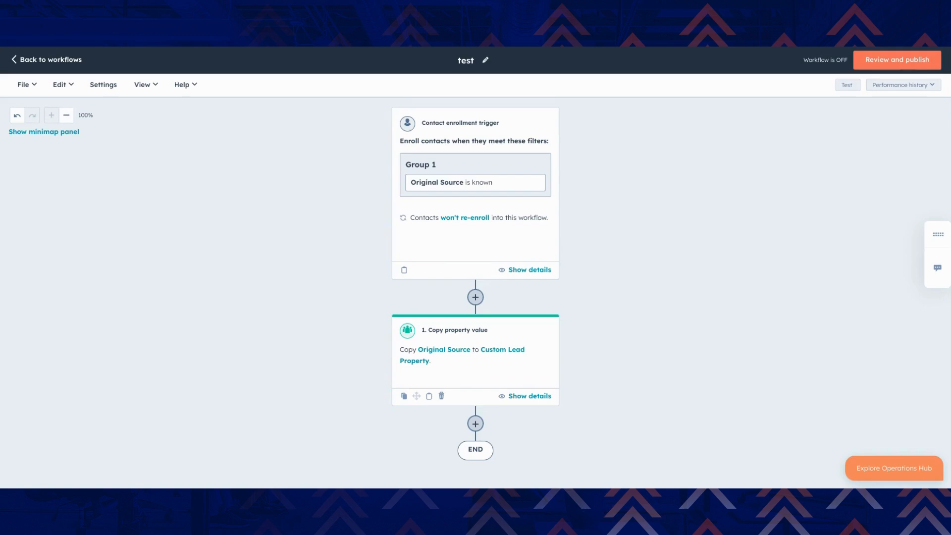
Leave the workflow editor and open the account's connected apps under Integrations, with the app search field active
{"action": "left_click", "coordinate": [42, 60]}
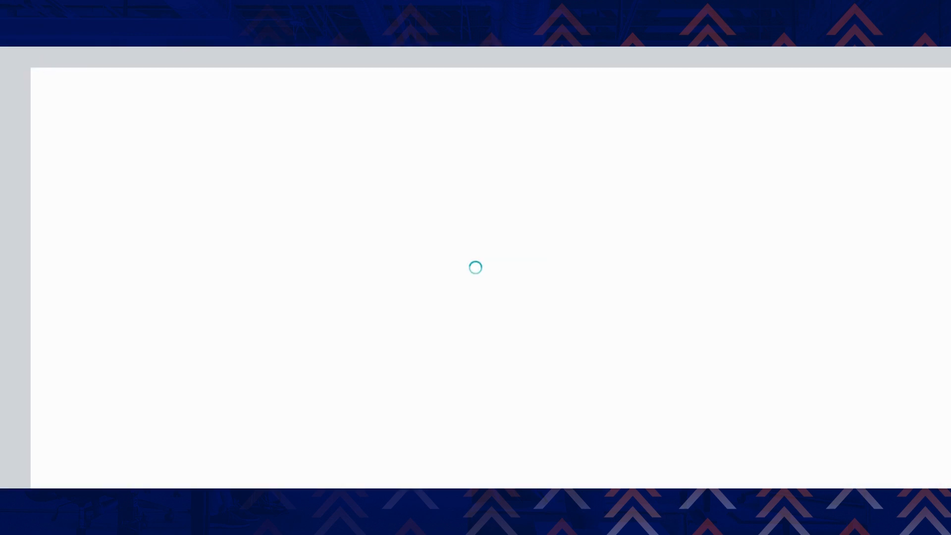
{"action": "mouse_move", "coordinate": [46, 295]}
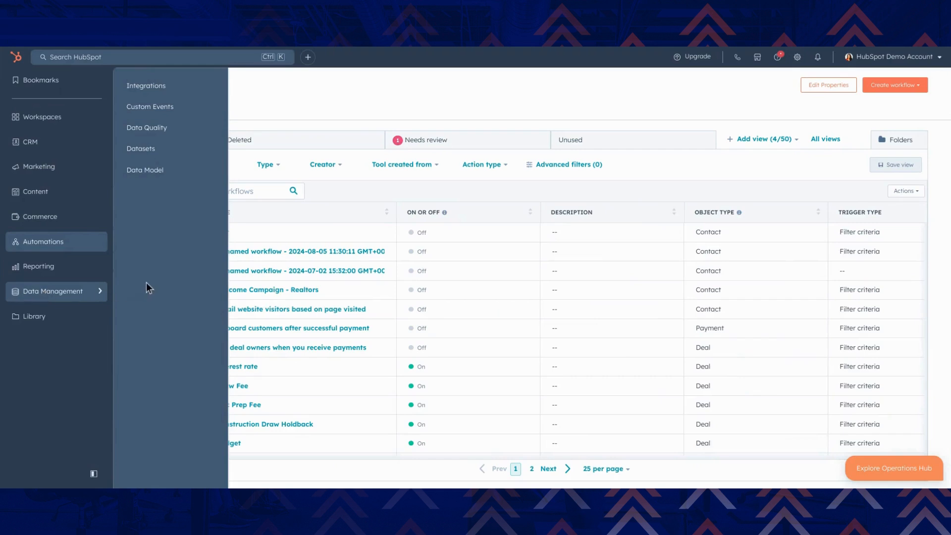
{"action": "left_click", "coordinate": [147, 88]}
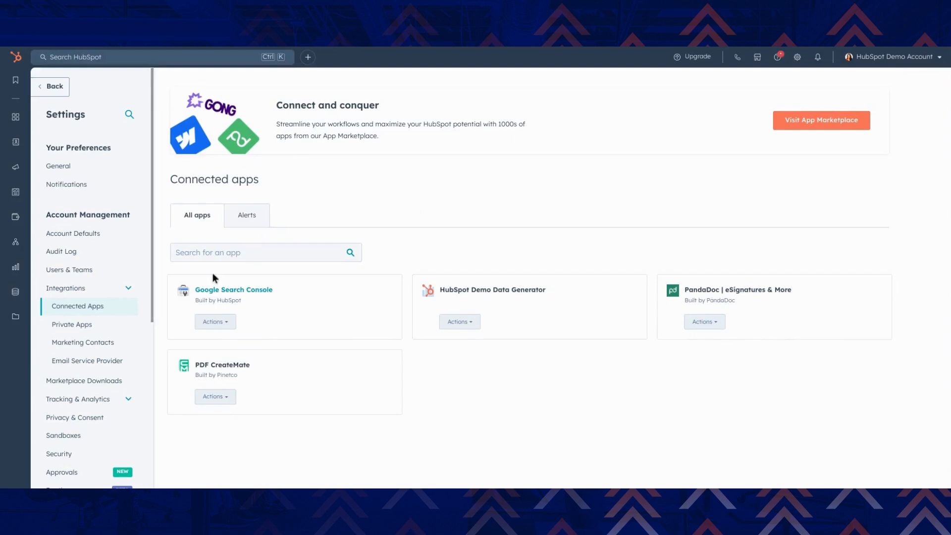
{"action": "left_click", "coordinate": [200, 253]}
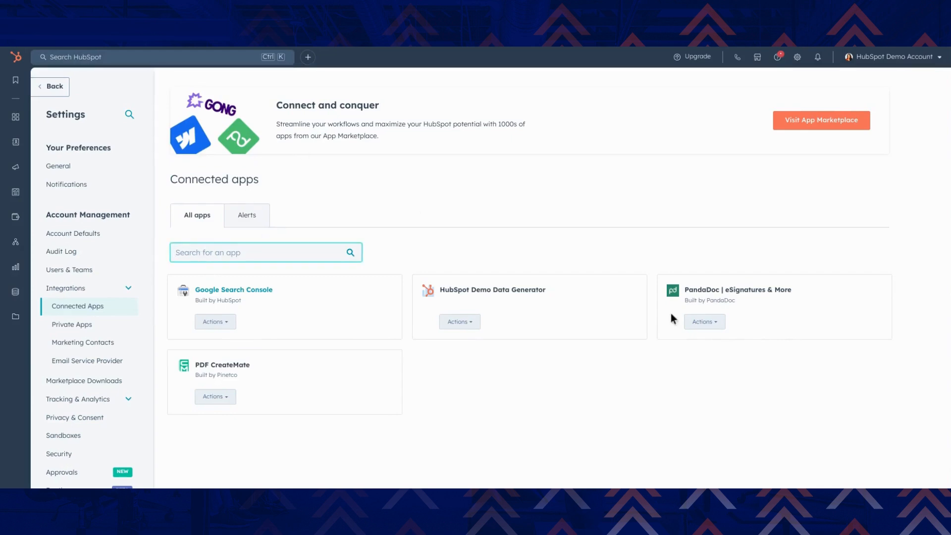